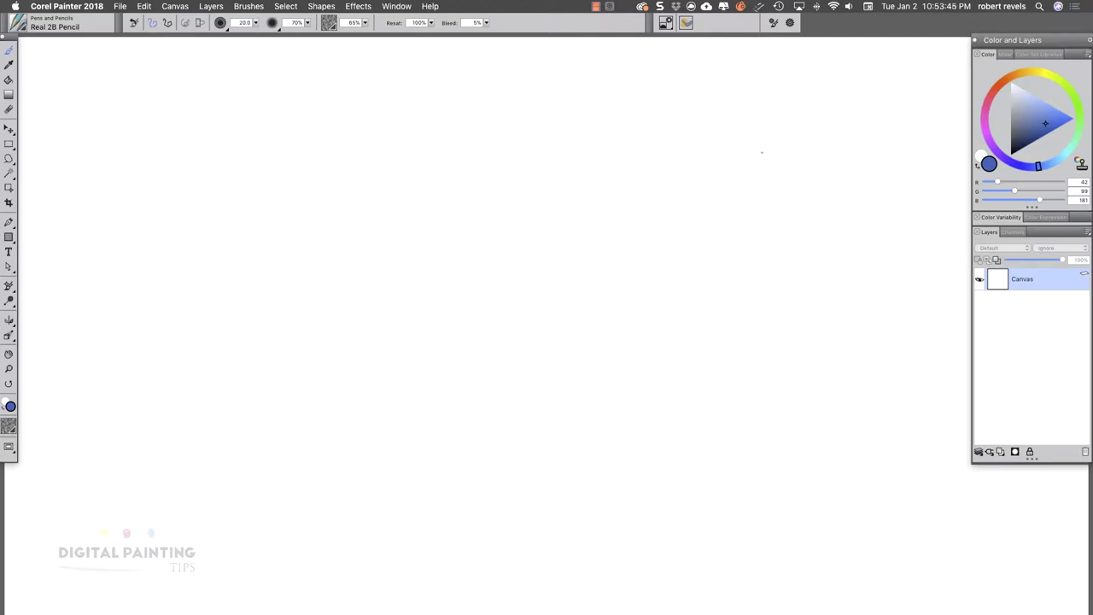
Step: Open the Papers panel showing Basic Paper at 65% grain, positioned beside Color and Layers
drag(360, 94, 373, 99)
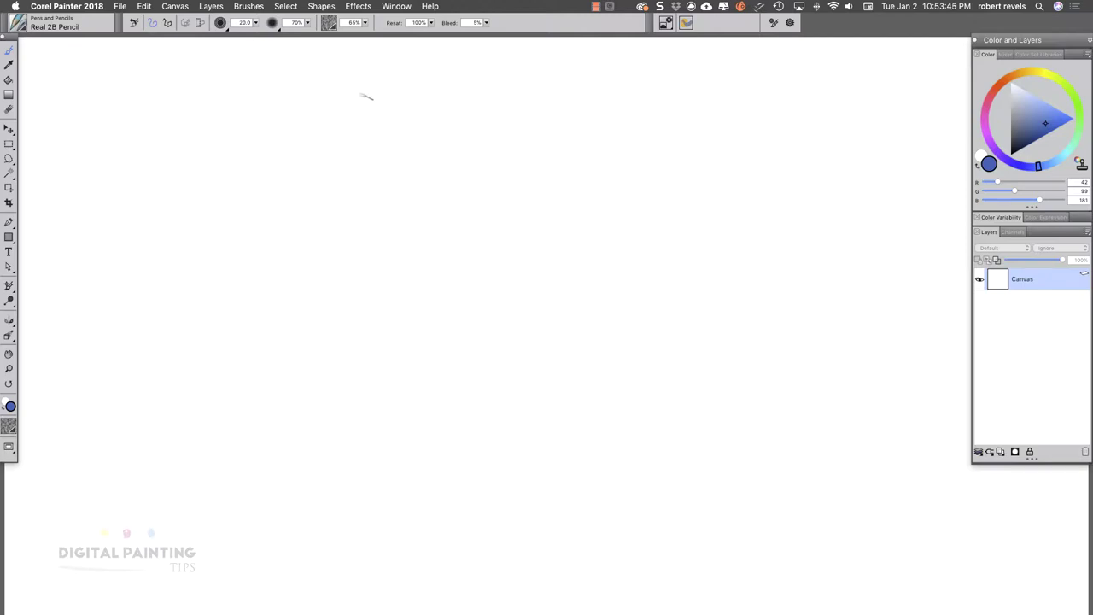
click(332, 25)
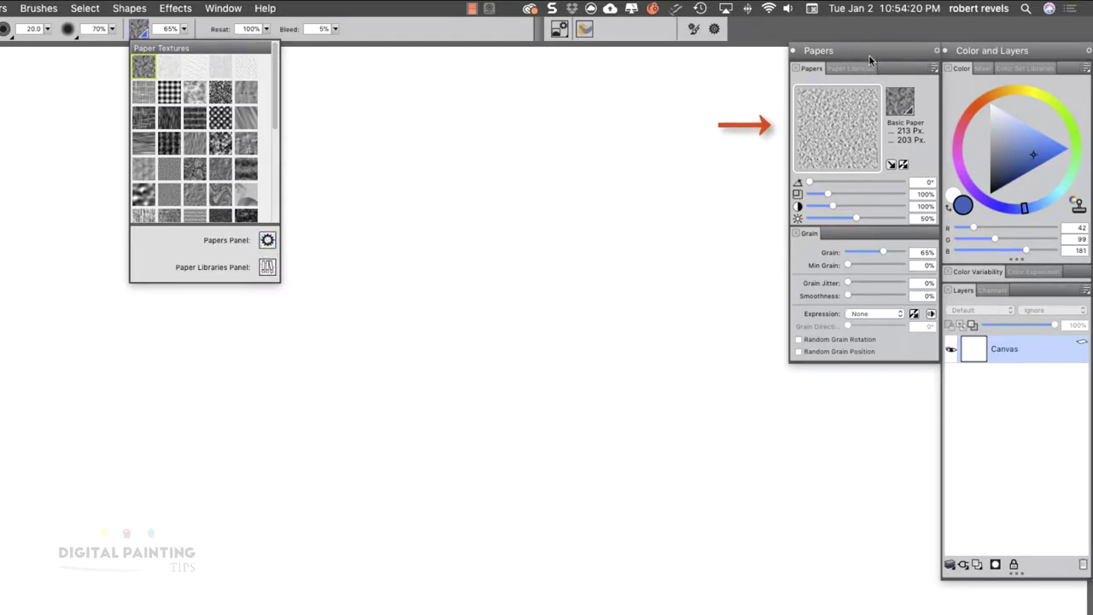
click(638, 154)
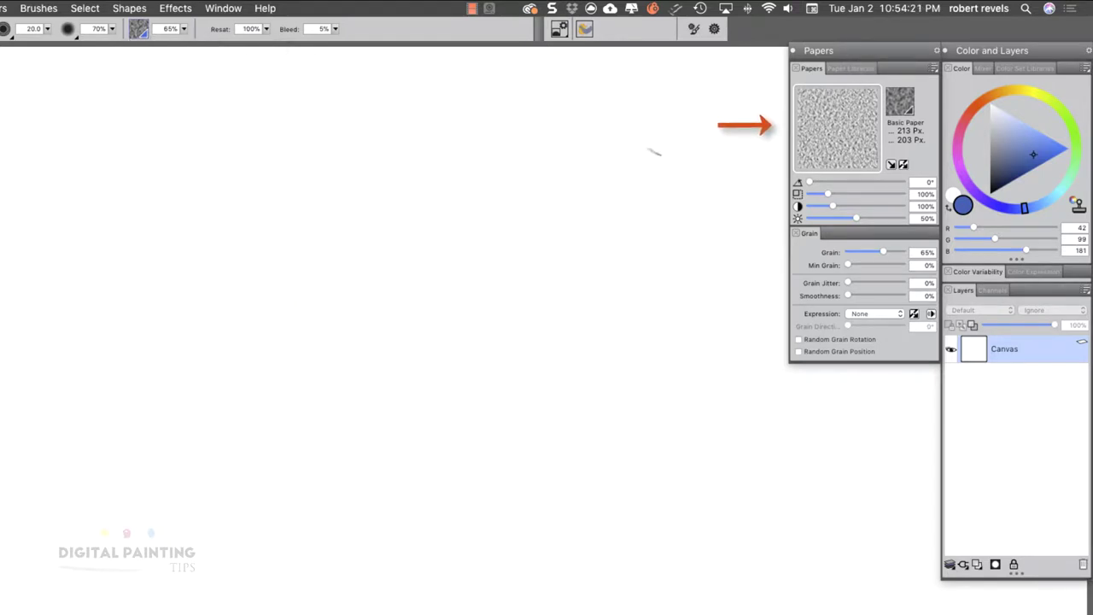
click(854, 69)
click(811, 68)
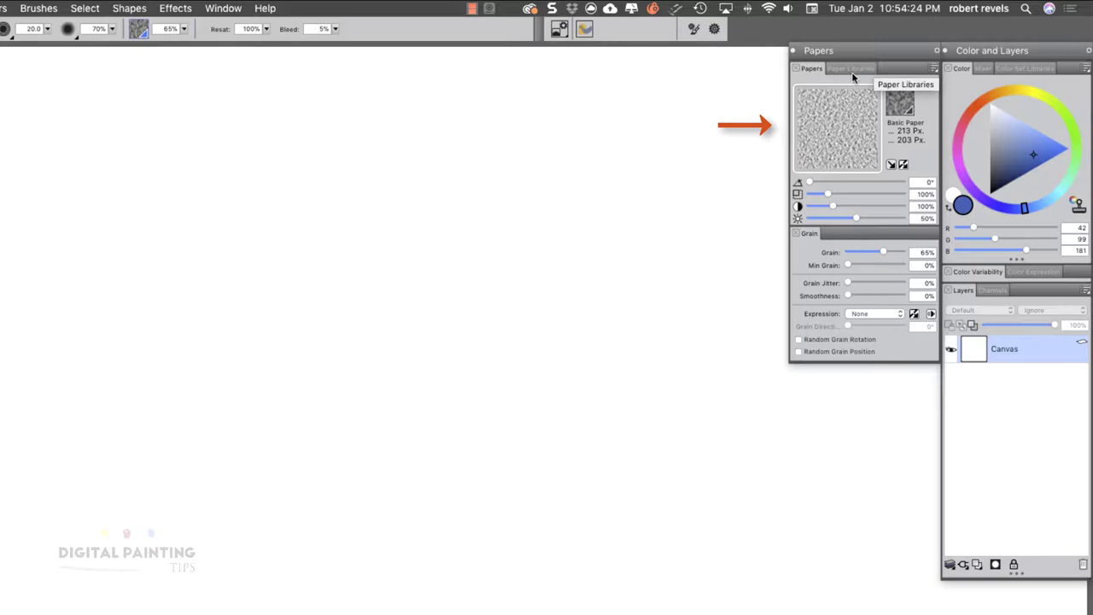
click(138, 29)
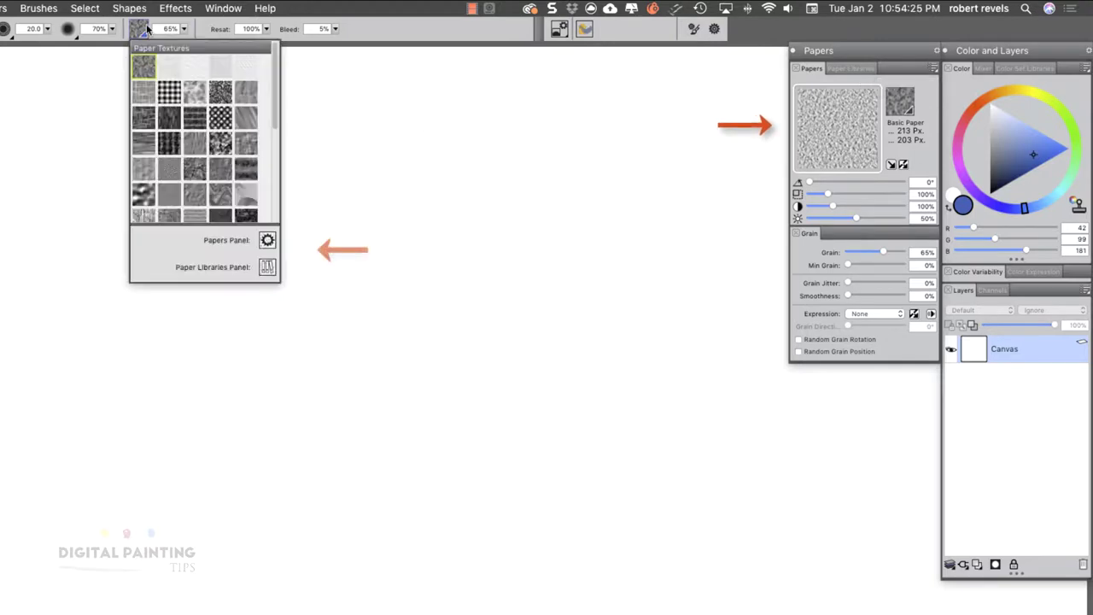
click(262, 267)
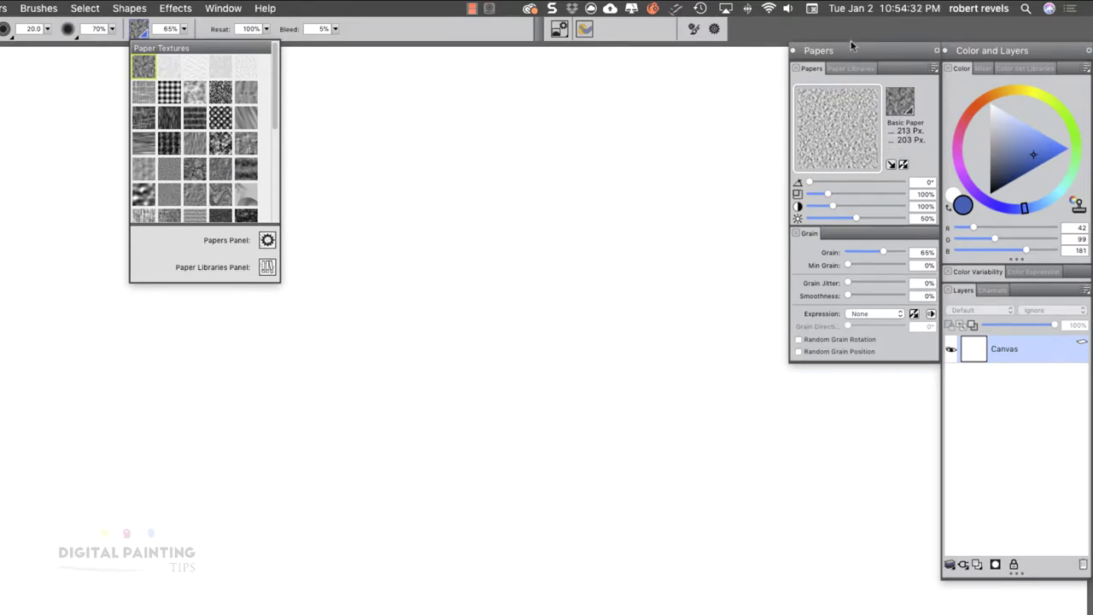
click(506, 223)
mouse_move(874, 54)
mouse_down()
mouse_move(872, 77)
mouse_move(876, 60)
mouse_up()
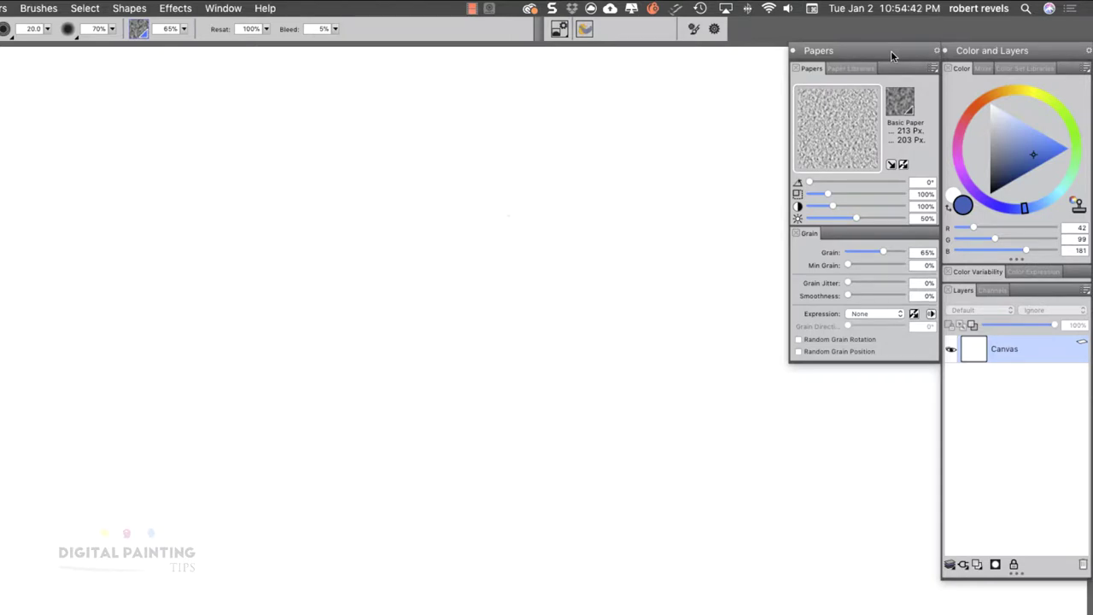
Step: Dock the toolbox at the right screen edge, with Color and Layers and Papers lined up beside it
drag(995, 51, 689, 52)
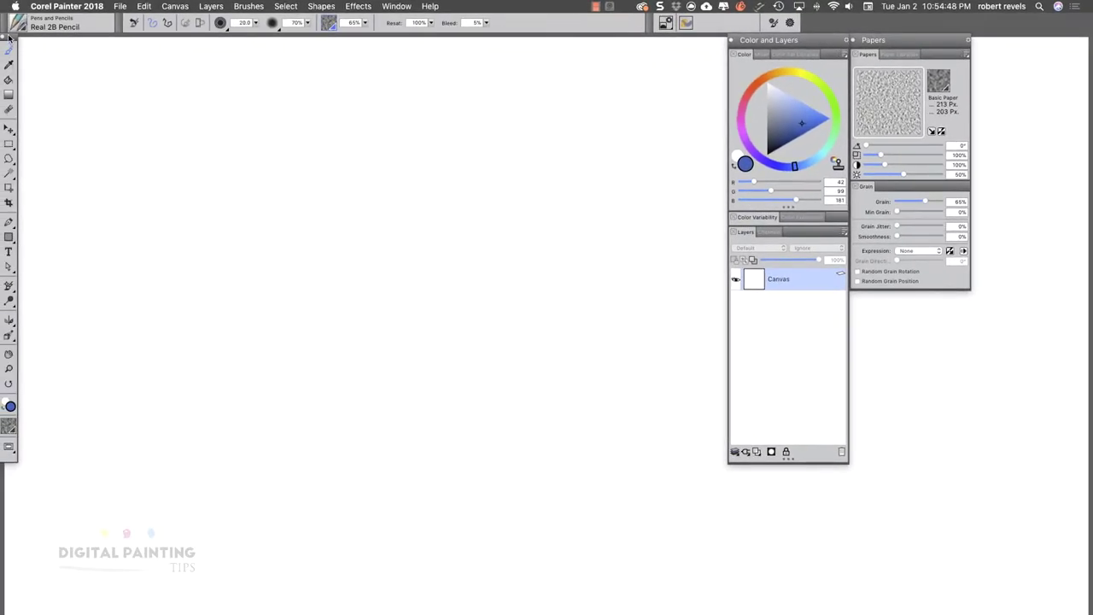
drag(9, 39, 1082, 54)
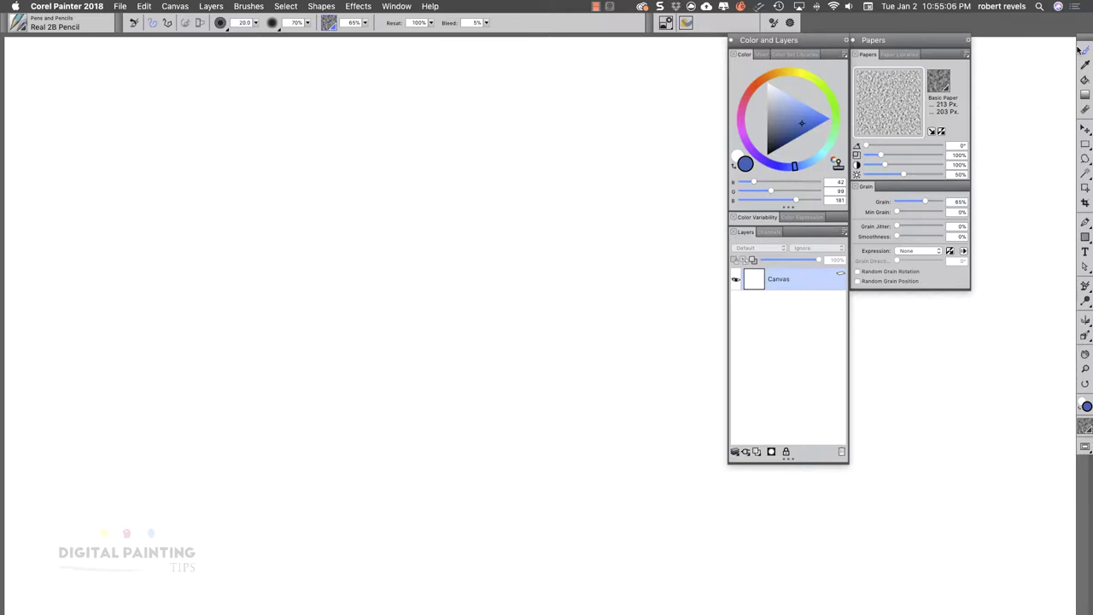
drag(932, 42, 1040, 49)
drag(815, 40, 921, 44)
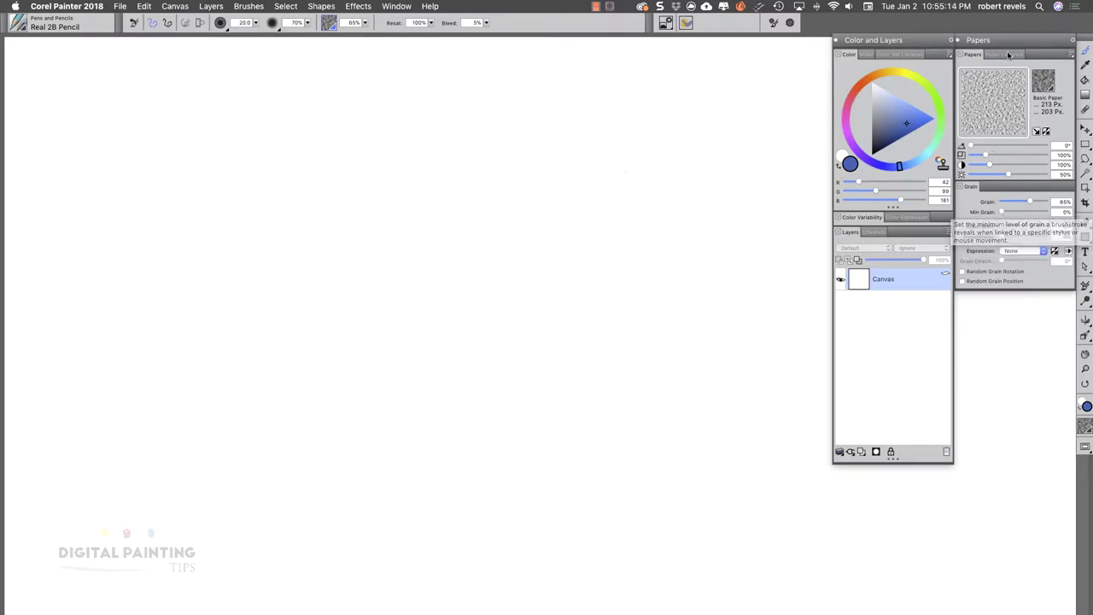
mouse_move(1010, 41)
mouse_down()
mouse_move(998, 175)
mouse_move(916, 458)
mouse_move(887, 455)
mouse_move(658, 254)
mouse_move(991, 117)
mouse_move(1001, 39)
mouse_move(1014, 41)
mouse_up()
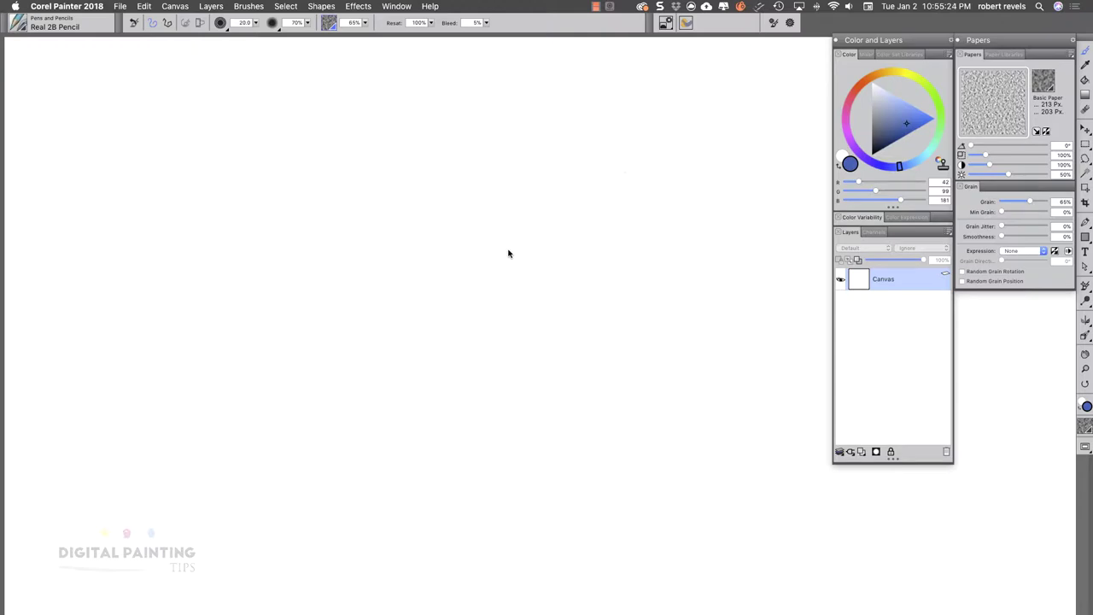
Step: Show the Brush Selector panel (Pens and Pencils, Real 2B Pencil) and place it beside Color and Layers
click(404, 8)
mouse_move(394, 12)
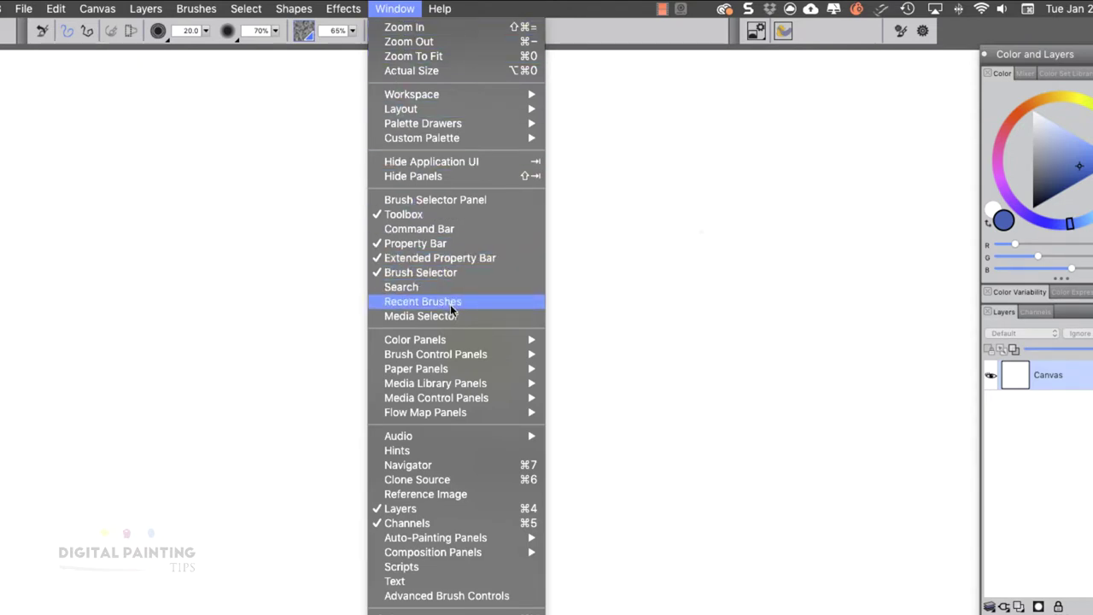
click(487, 199)
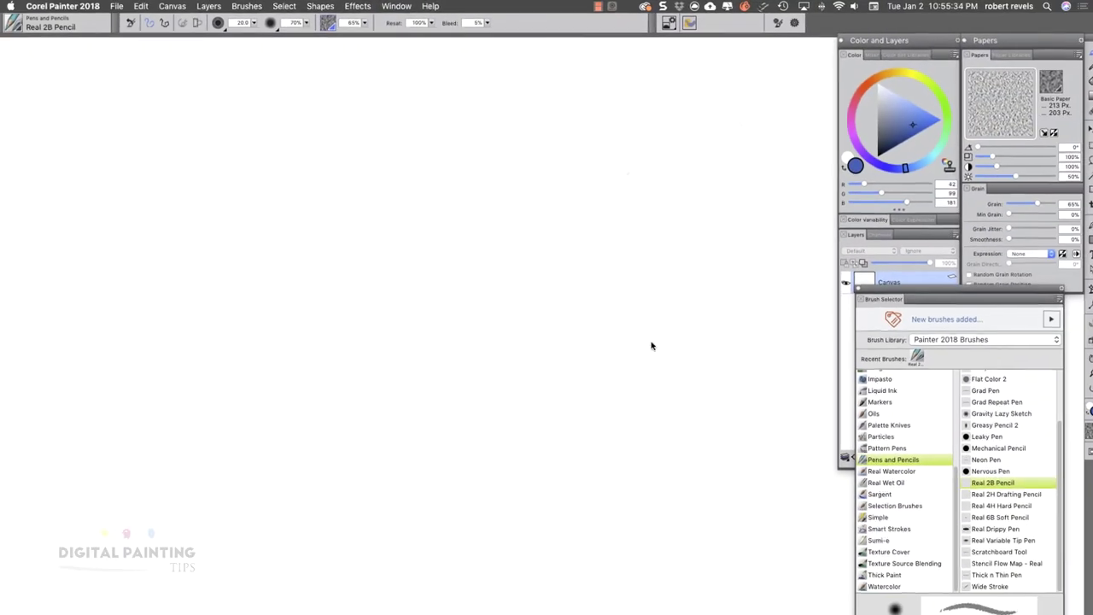
mouse_move(908, 288)
mouse_down()
mouse_move(805, 313)
mouse_move(705, 151)
mouse_move(709, 79)
mouse_move(690, 50)
mouse_move(696, 40)
mouse_move(688, 47)
mouse_up()
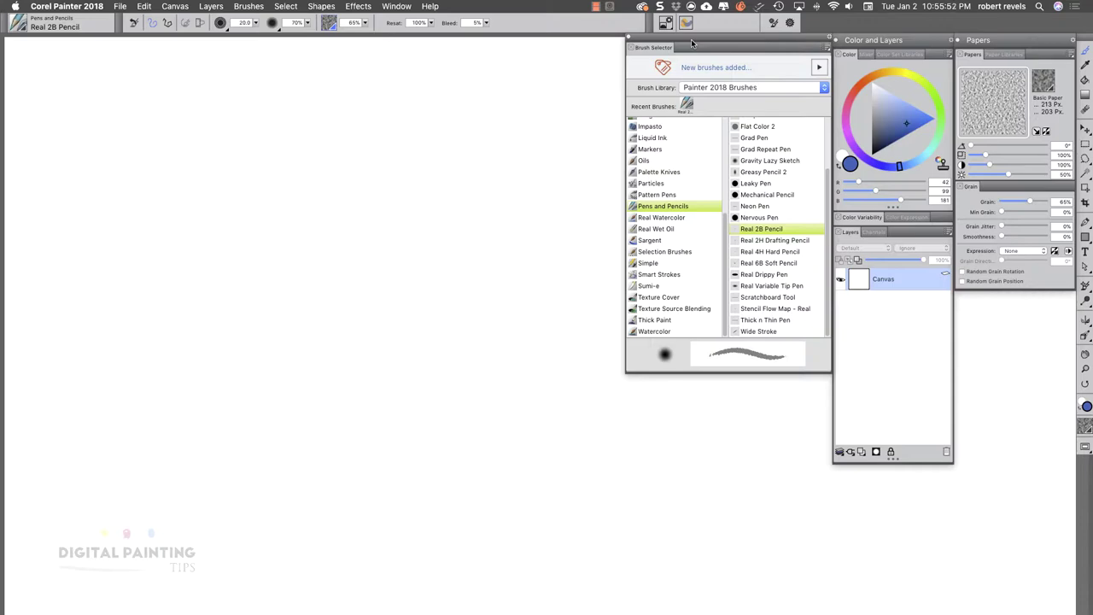
Step: Store the current panel arrangement through Window > Layout > Save Layout under the name 'RR Test Trash'
click(396, 6)
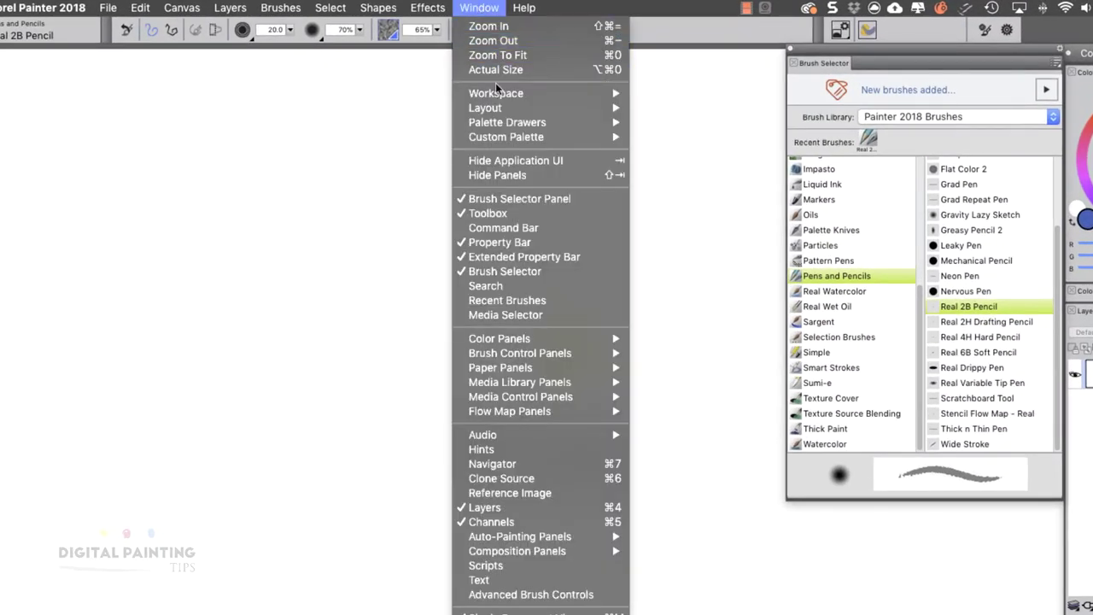
mouse_move(511, 108)
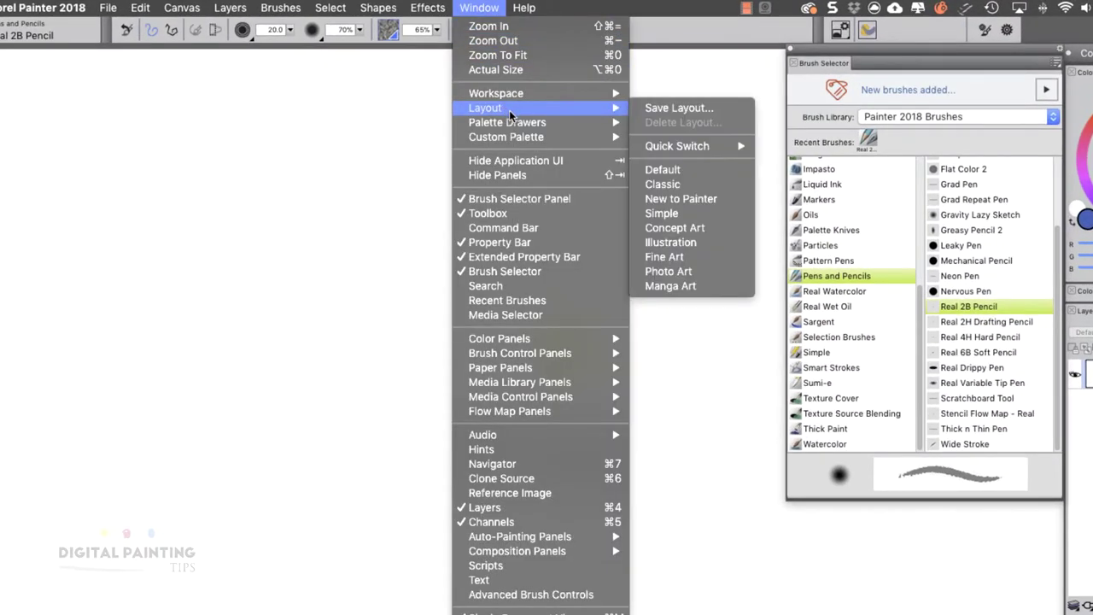
click(724, 107)
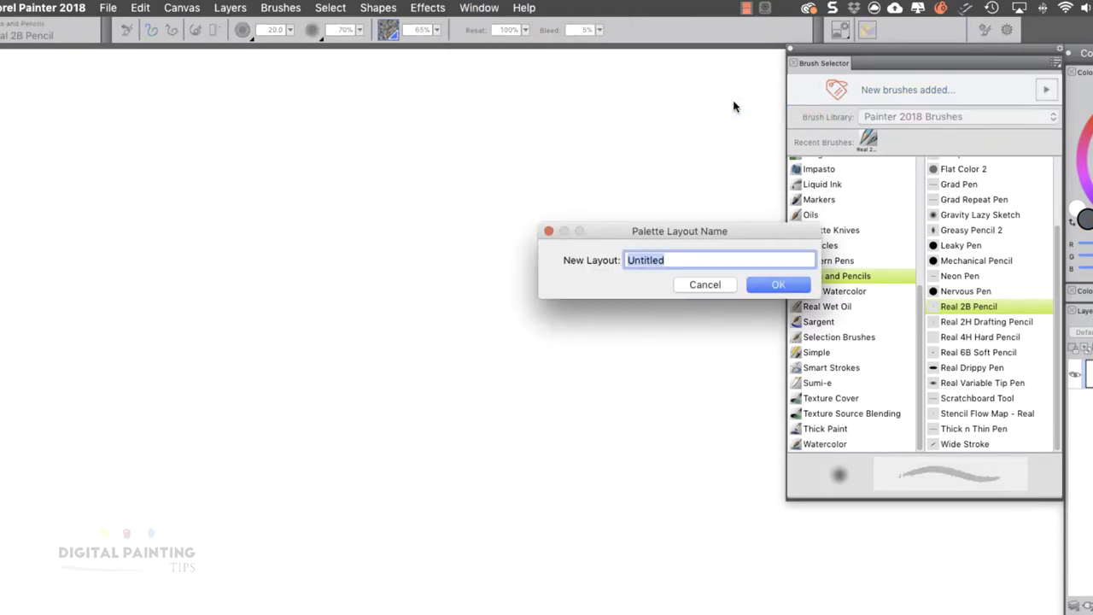
text(RR)
text(Test Trash)
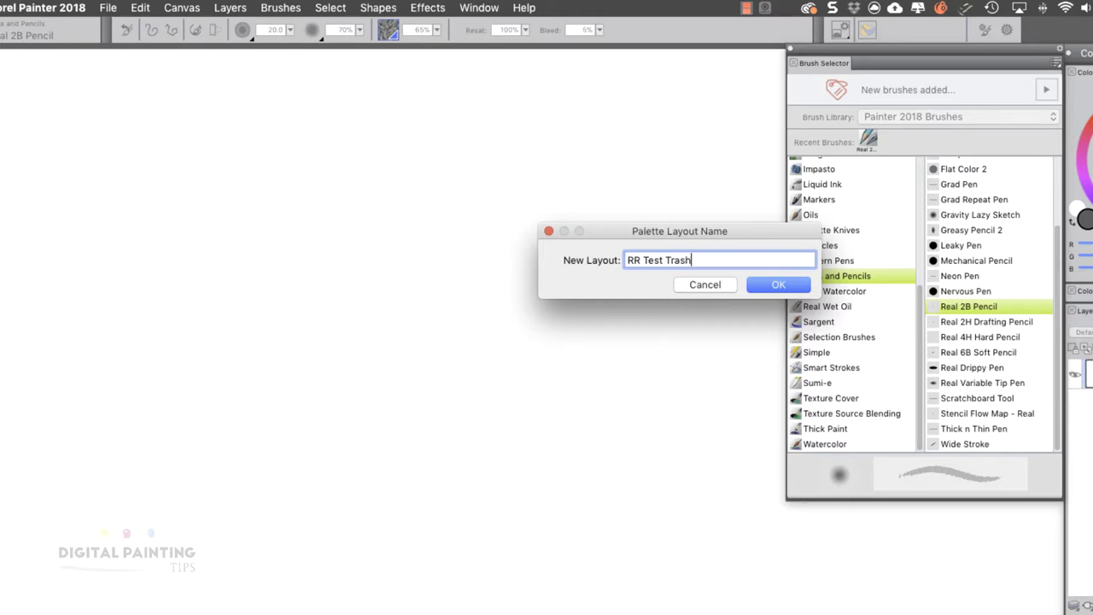
click(778, 285)
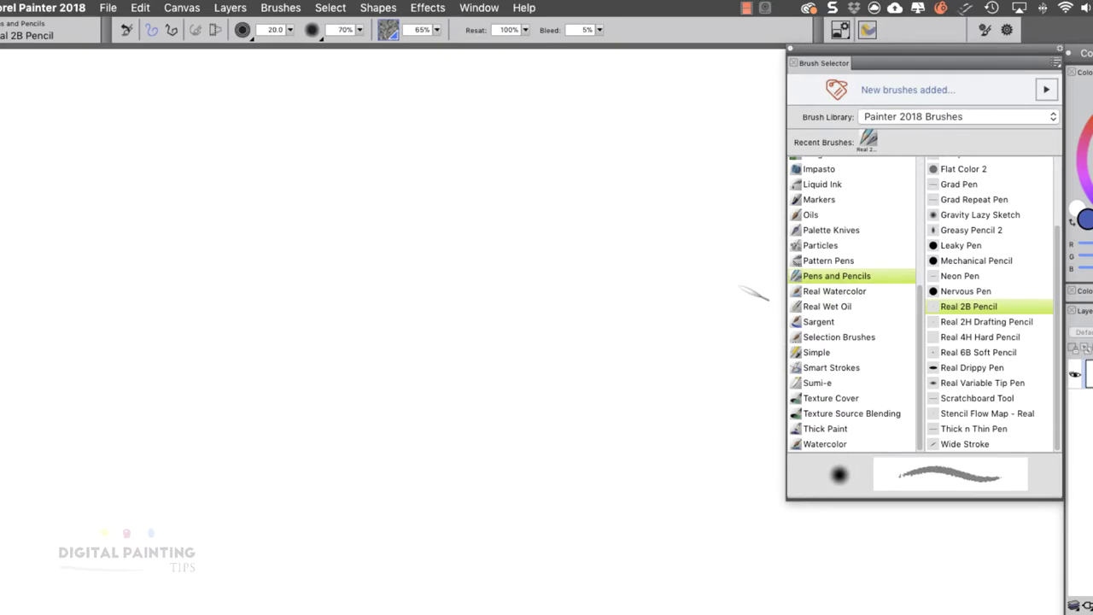
Step: Assign RR Test Trash as Quick Switch Layout 1
click(479, 7)
mouse_move(534, 109)
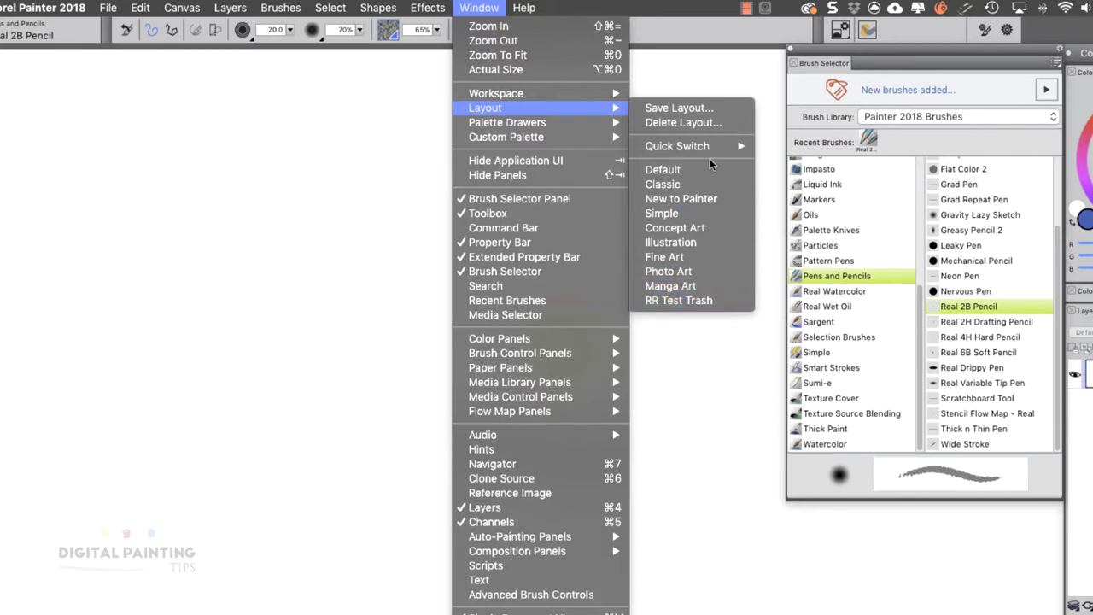
mouse_move(721, 146)
mouse_move(820, 148)
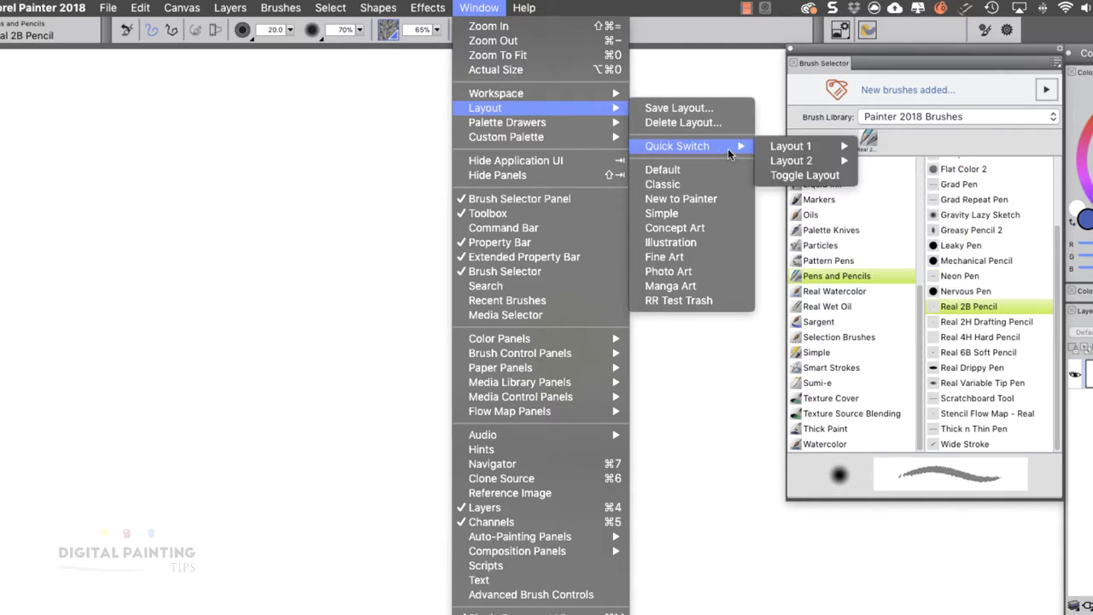
click(933, 276)
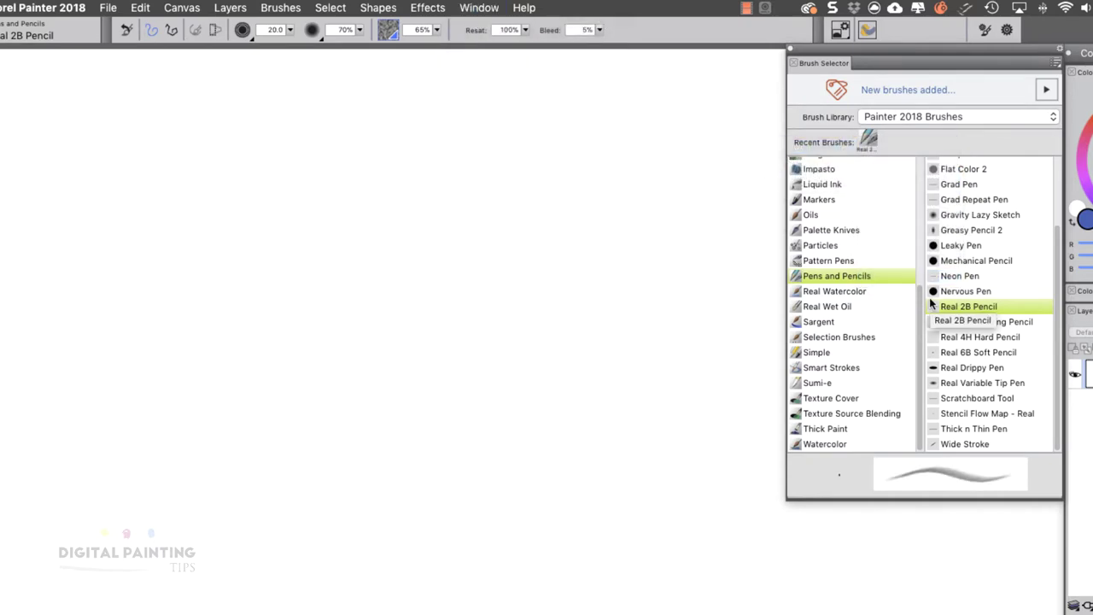
Step: Toggle the quick-switch layout over to Default
click(427, 8)
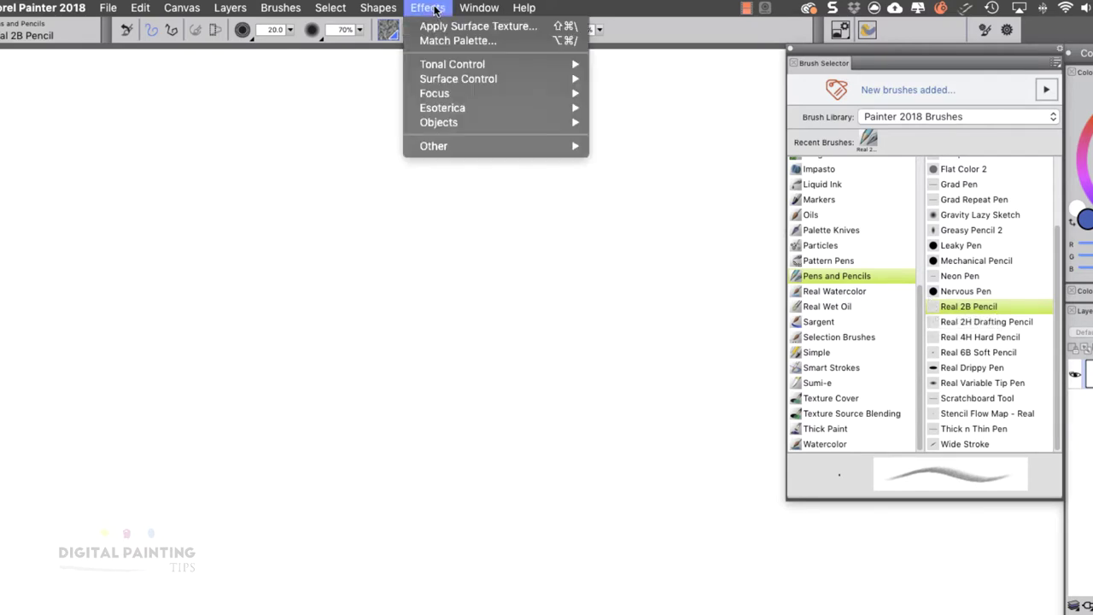
mouse_move(539, 64)
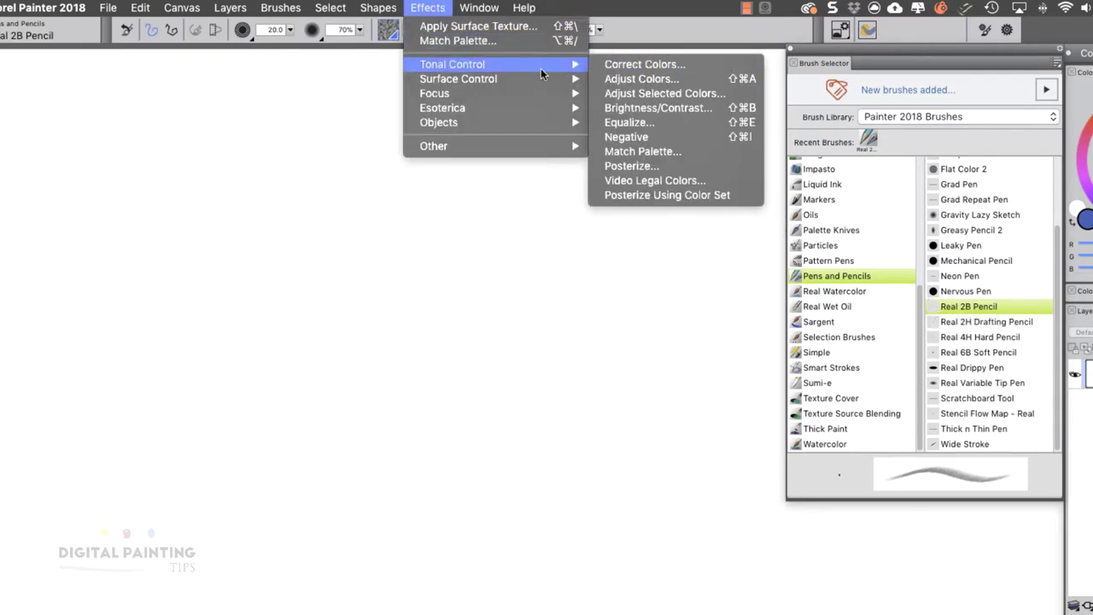
mouse_move(478, 8)
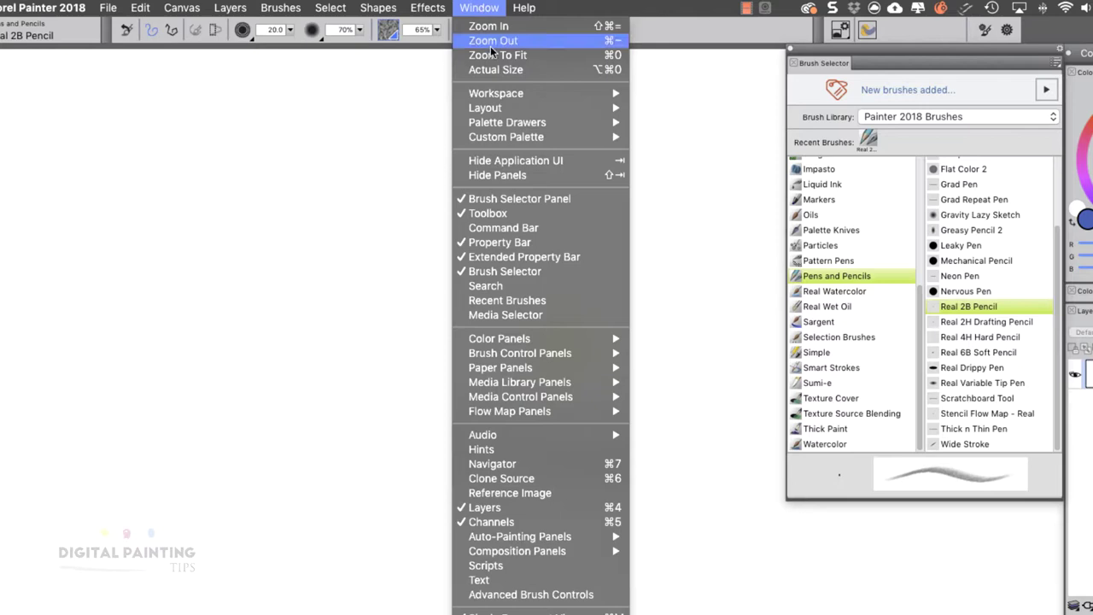
mouse_move(692, 146)
mouse_move(772, 147)
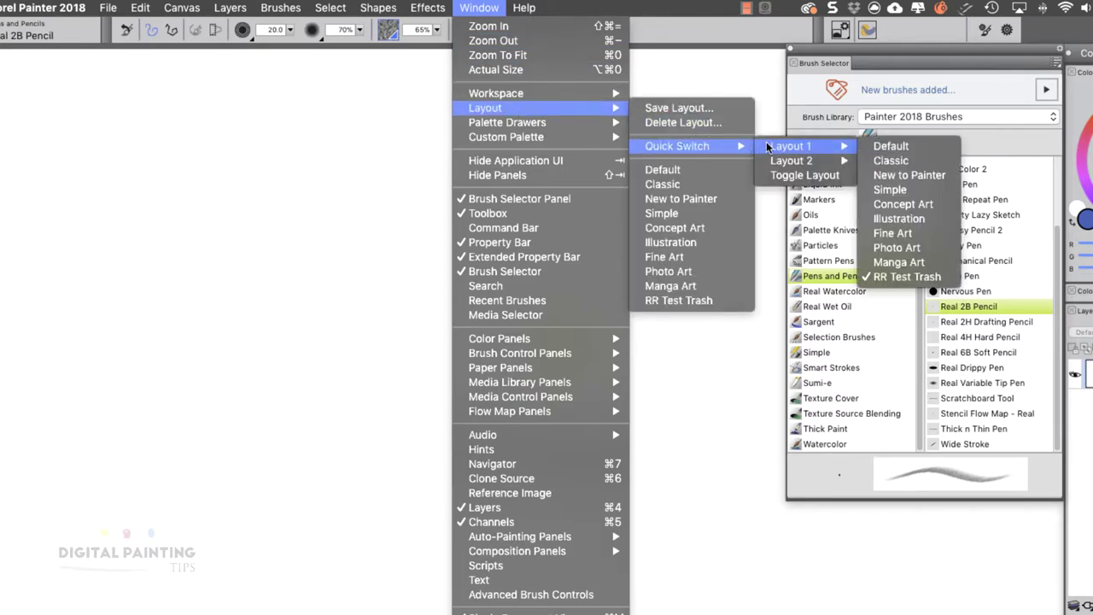
mouse_move(835, 164)
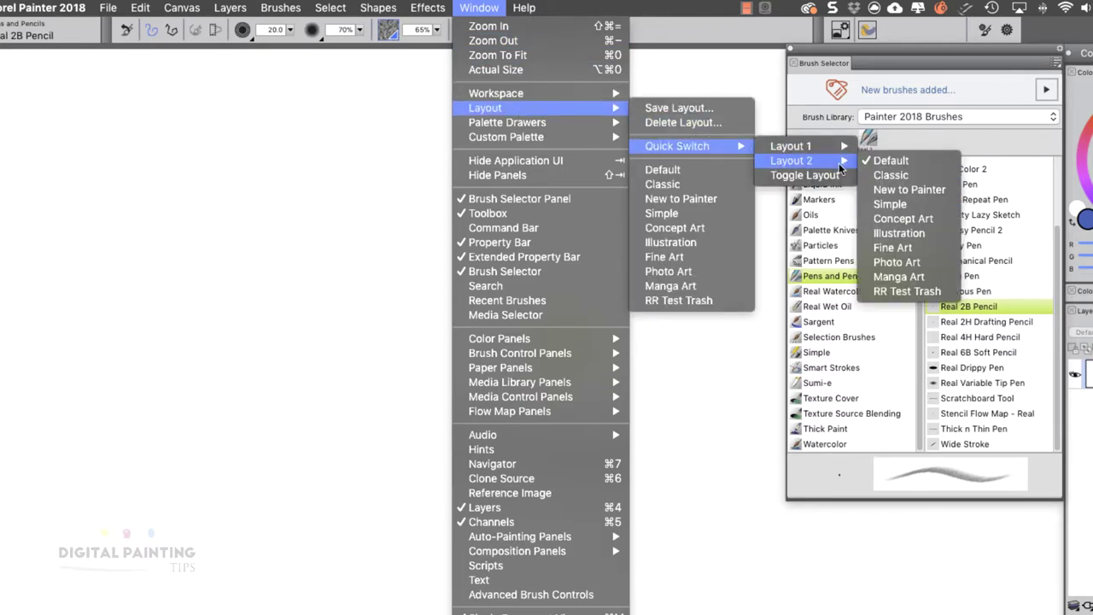
click(832, 175)
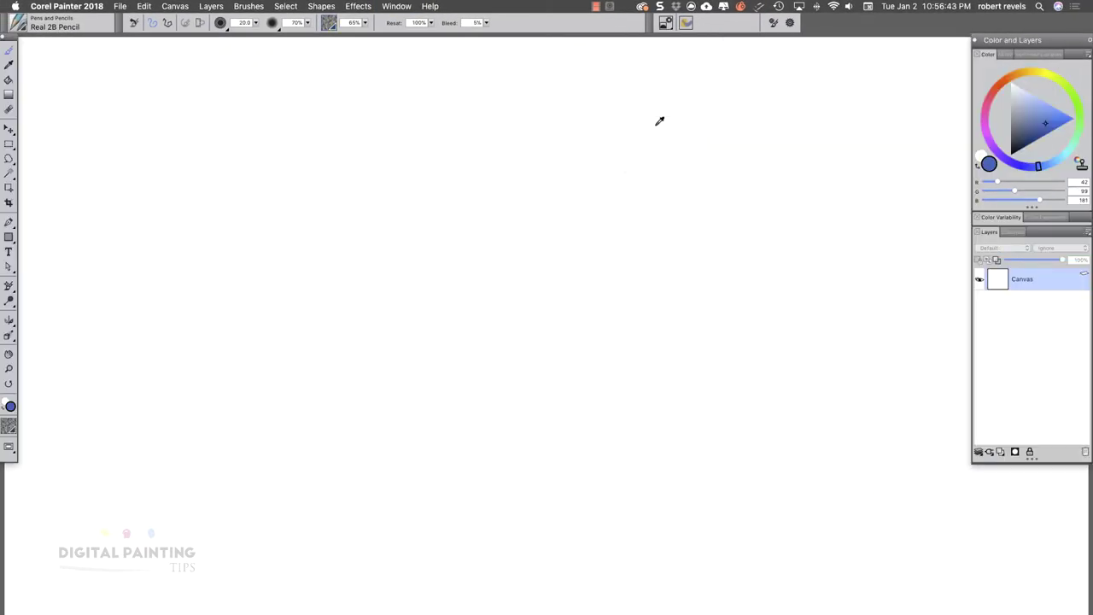
Step: Toggle the quick-switch layout back to RR Test Trash
click(397, 6)
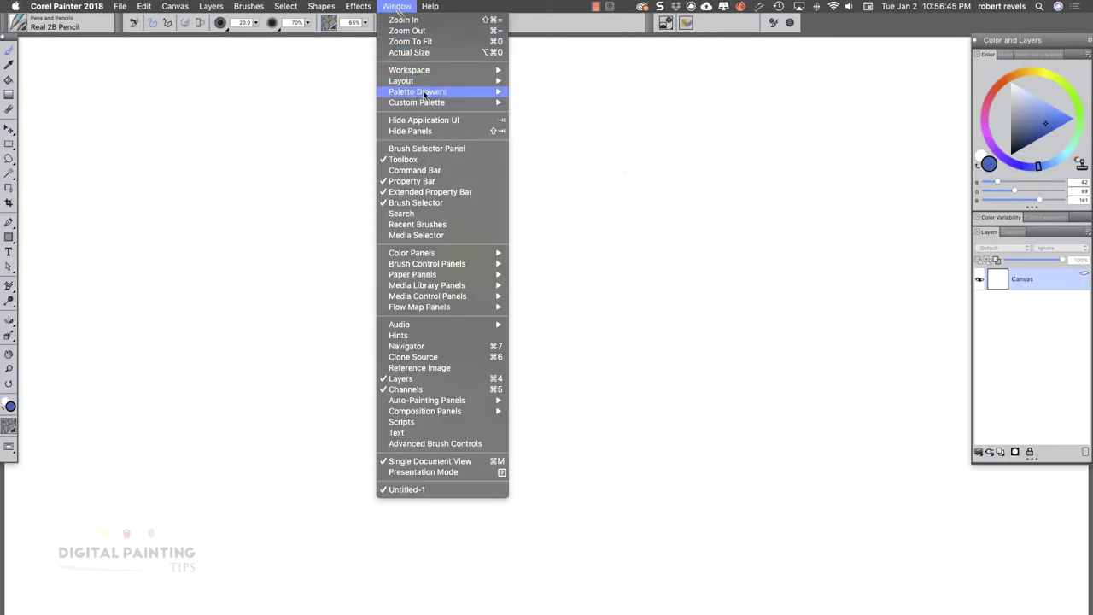
mouse_move(406, 81)
mouse_move(559, 109)
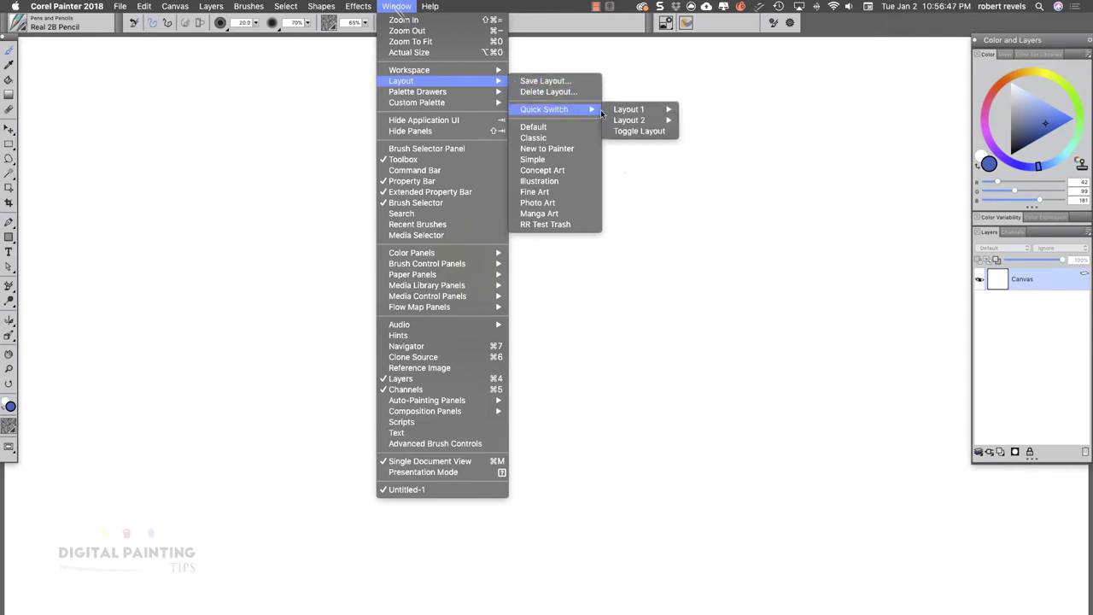
click(633, 131)
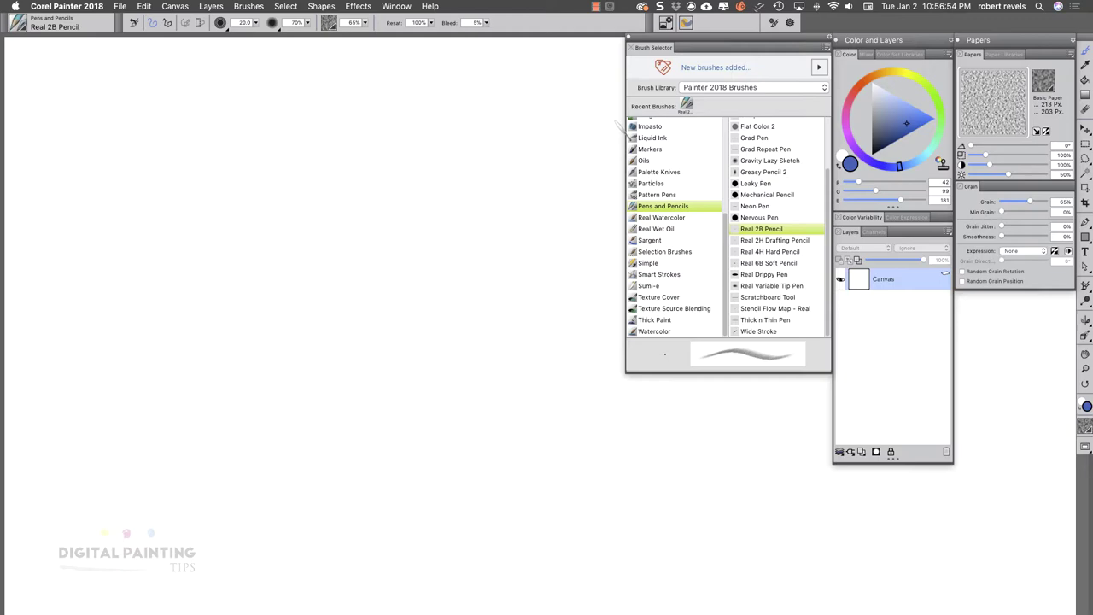
click(397, 6)
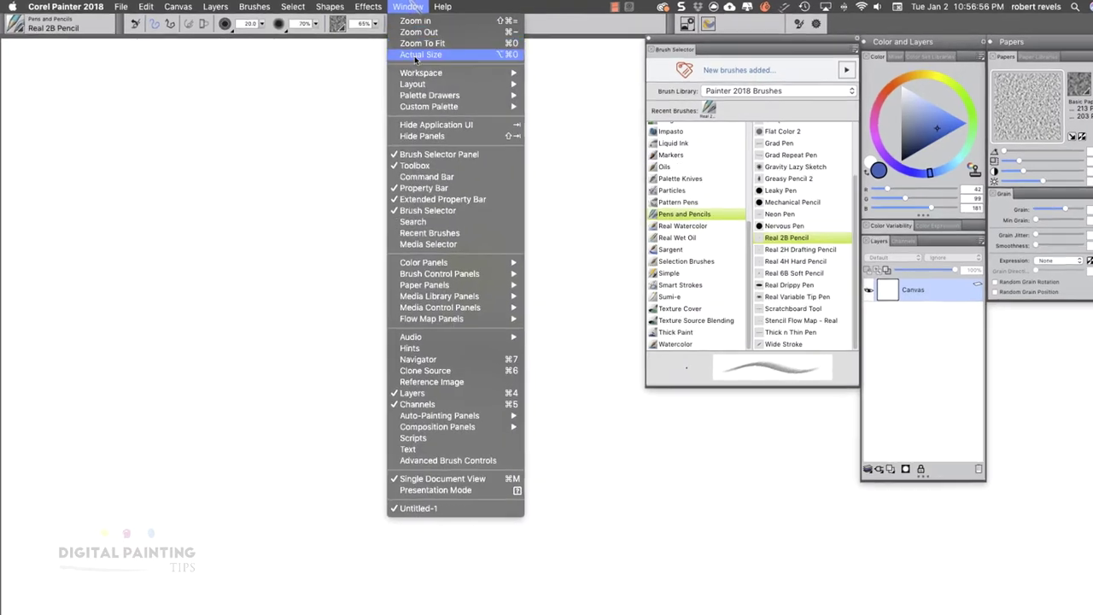
mouse_move(417, 82)
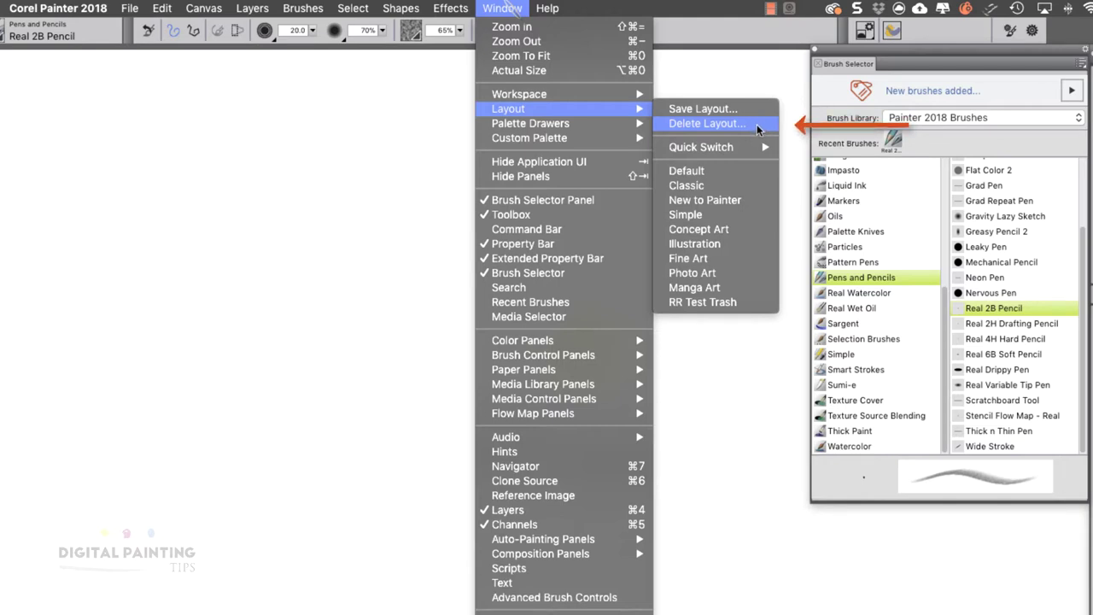
Step: Choose RR Test Trash in the Delete Palette Layout dialog and delete it
click(756, 126)
click(757, 127)
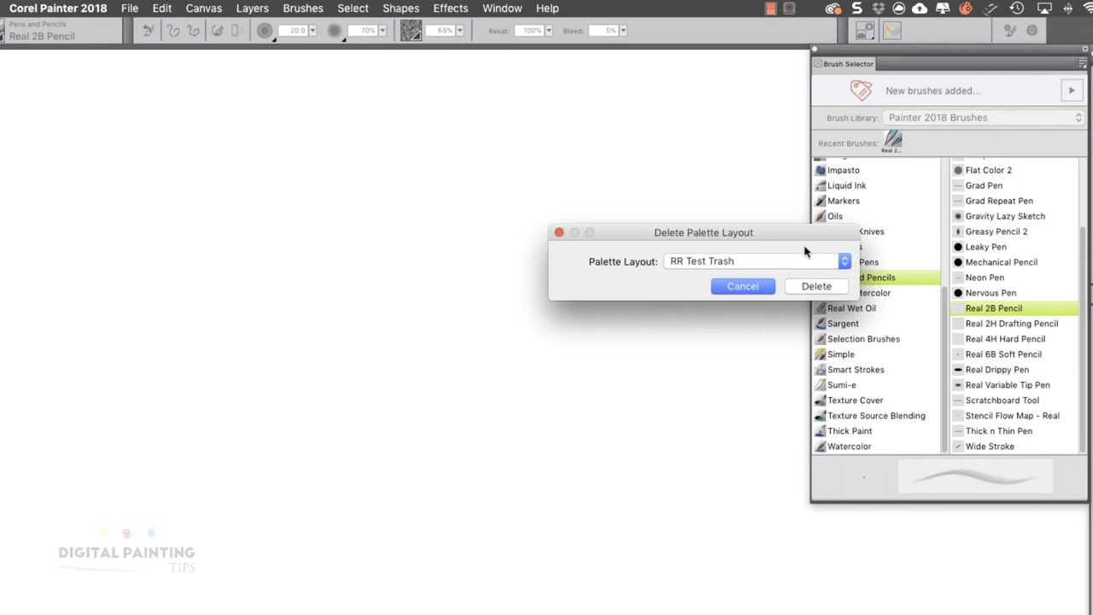
click(803, 266)
click(794, 266)
click(838, 260)
click(837, 256)
click(815, 286)
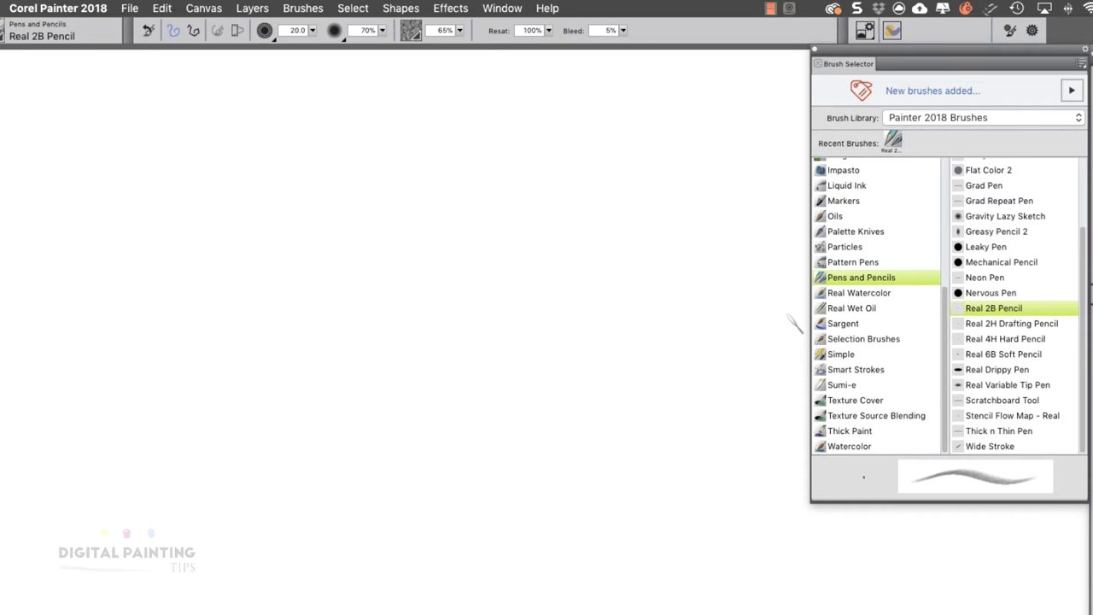
Step: Switch to the Default layout under Window > Layout, restoring the toolbox and Color and Layers
click(504, 8)
mouse_move(539, 106)
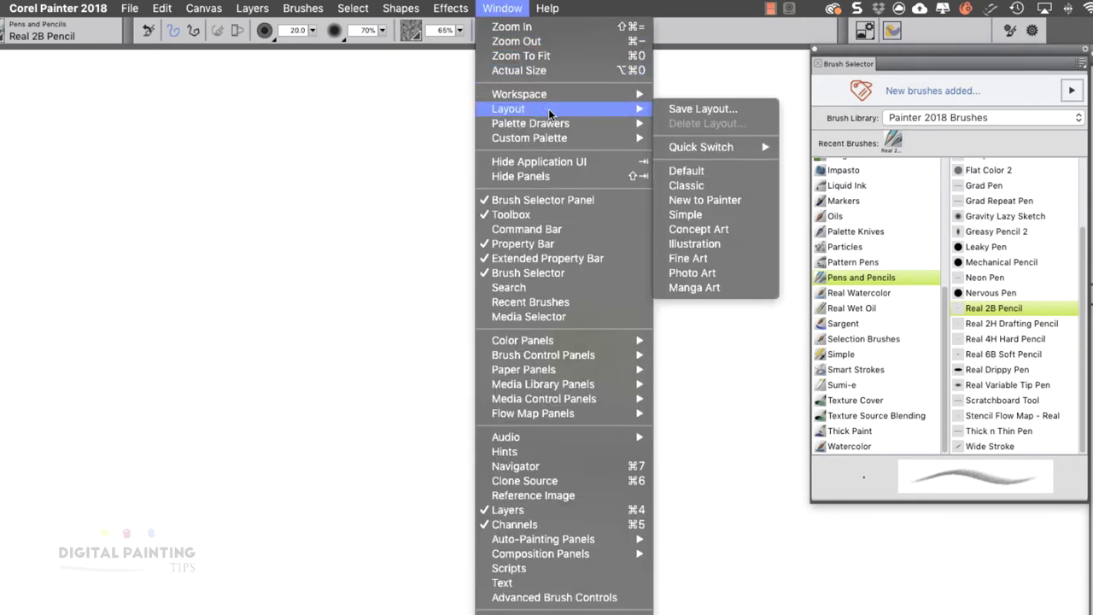
click(723, 170)
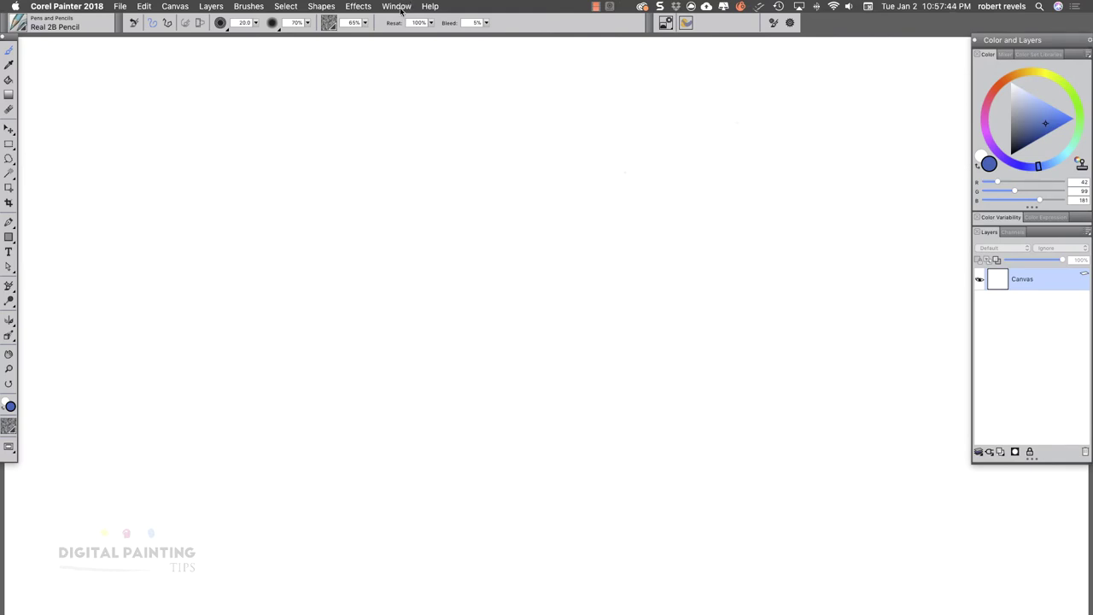
Step: Draw a short diagonal Real 2B Pencil test stroke near the canvas's top left
drag(267, 96, 278, 76)
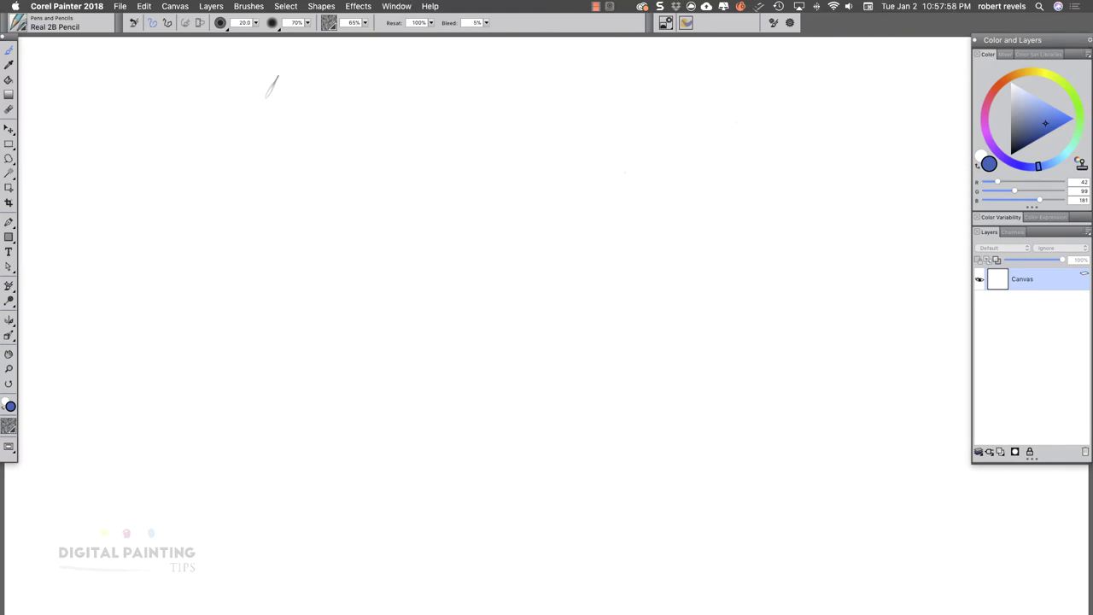